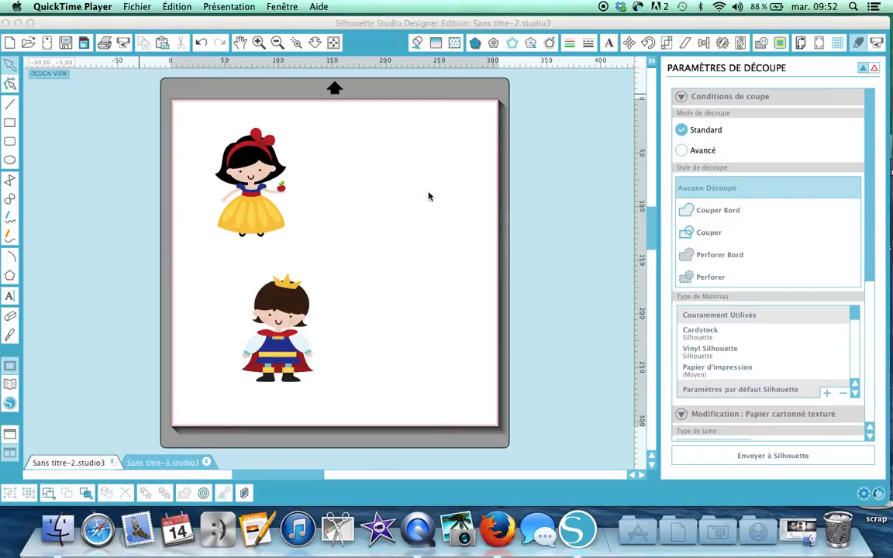
drag(240, 199, 390, 217)
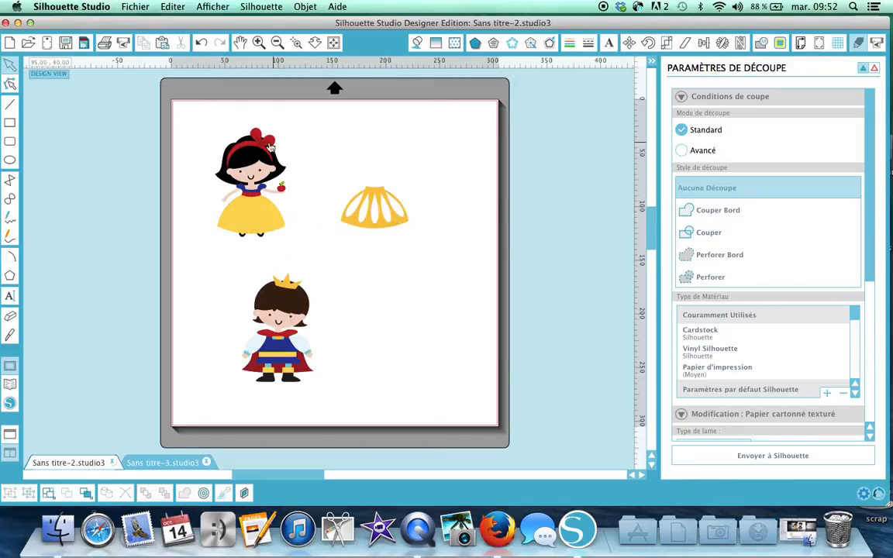
drag(288, 135, 355, 129)
click(199, 45)
click(199, 45)
click(200, 44)
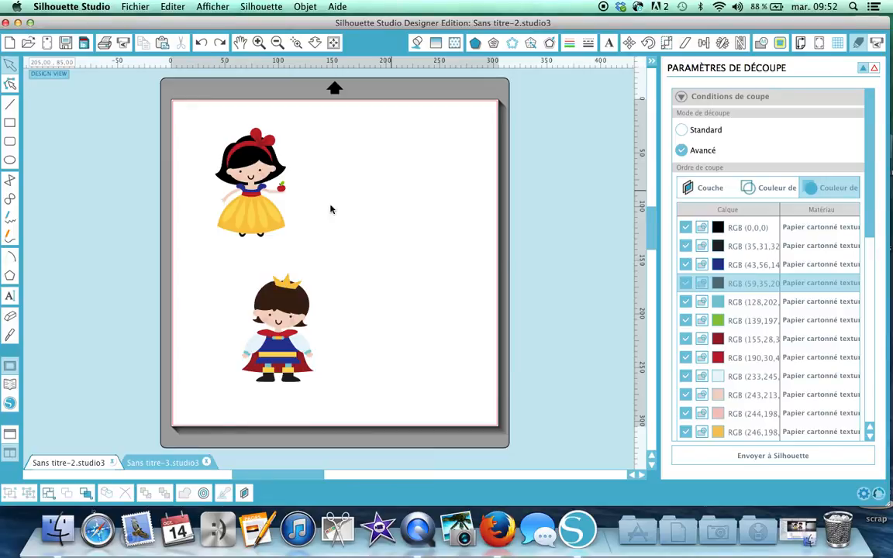
Select both characters and nest all their pieces within the page.
drag(187, 116, 359, 409)
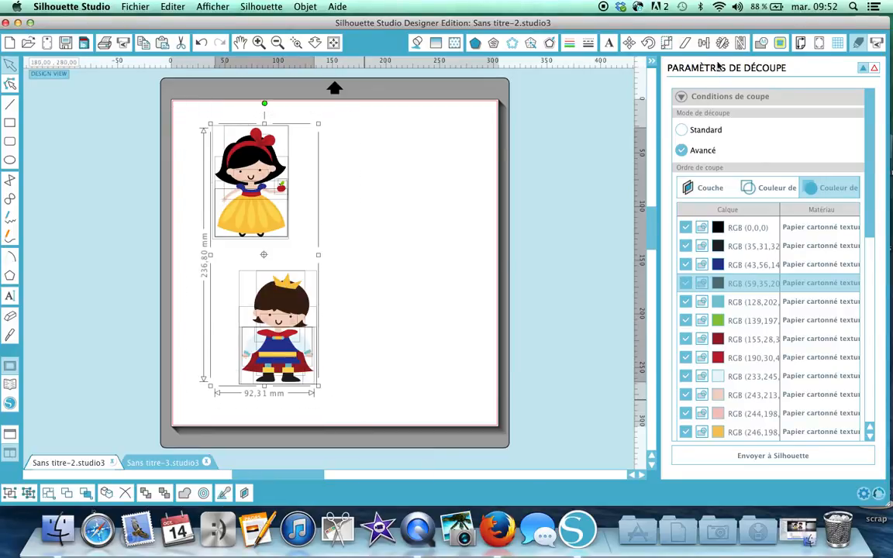
click(742, 42)
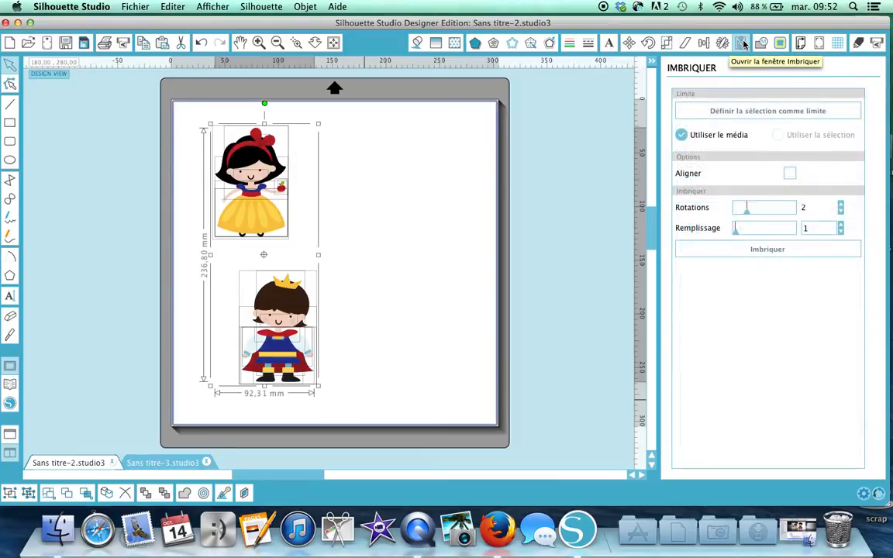
click(767, 249)
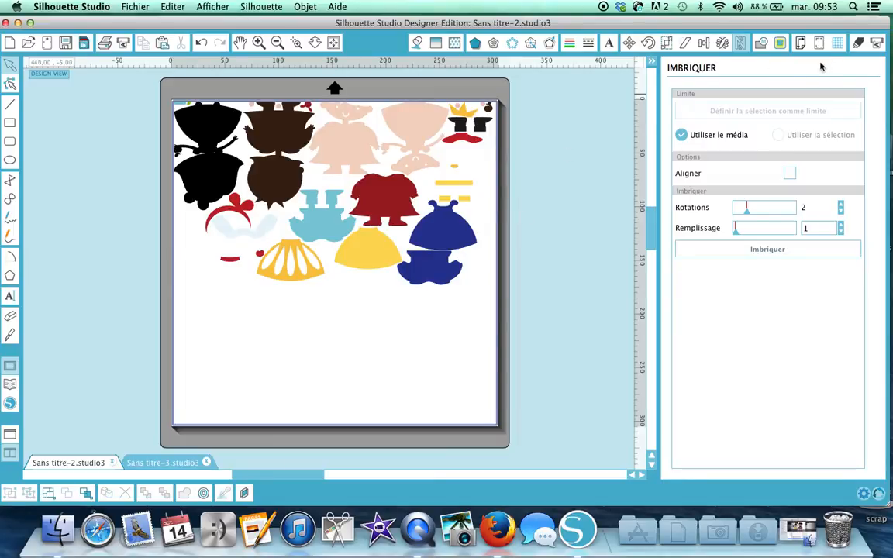
Open the cut settings, look at the Standard mode and return to the Advanced cutting mode.
click(858, 42)
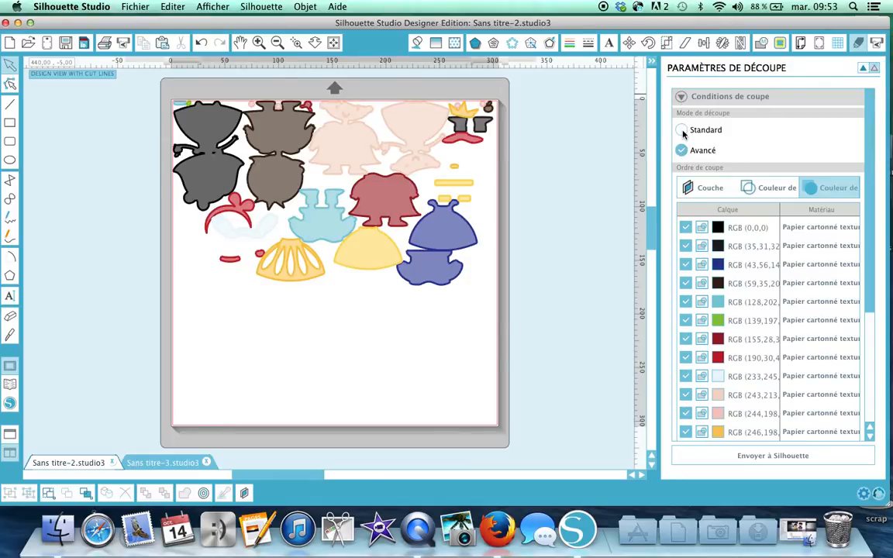
click(682, 131)
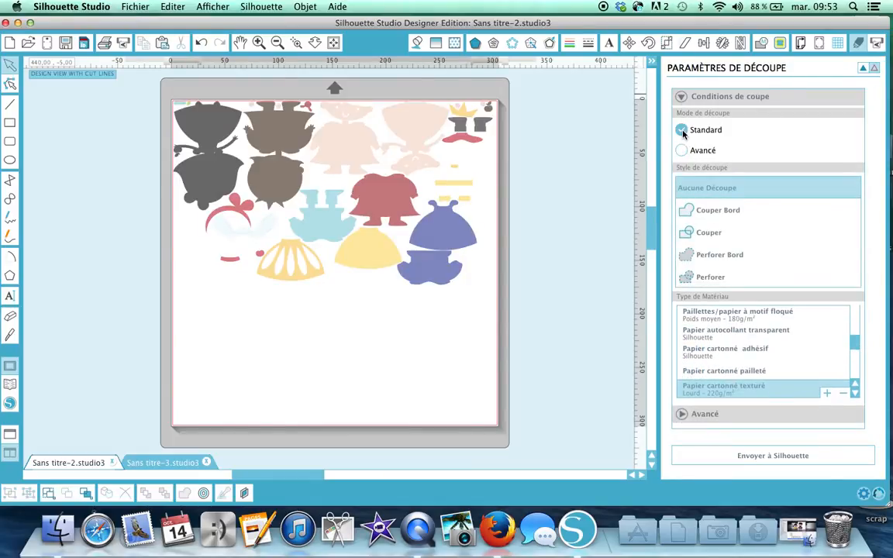
click(682, 153)
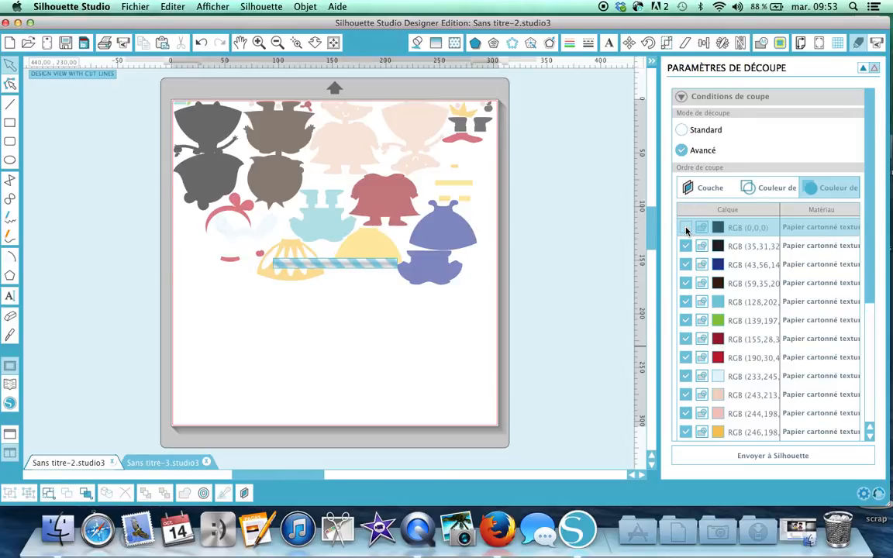
Turn off cutting for every fill colour in the list, from black RGB (0,0,0) to the light yellow.
click(686, 246)
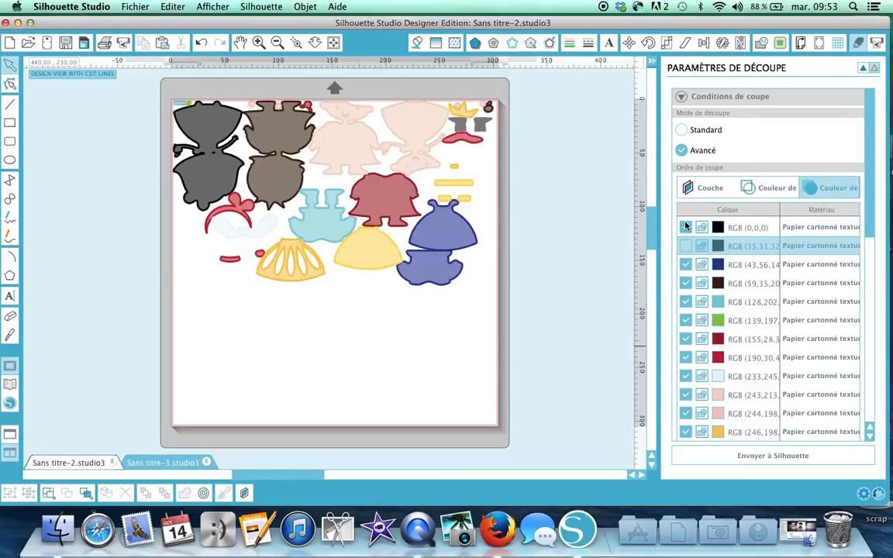
click(686, 226)
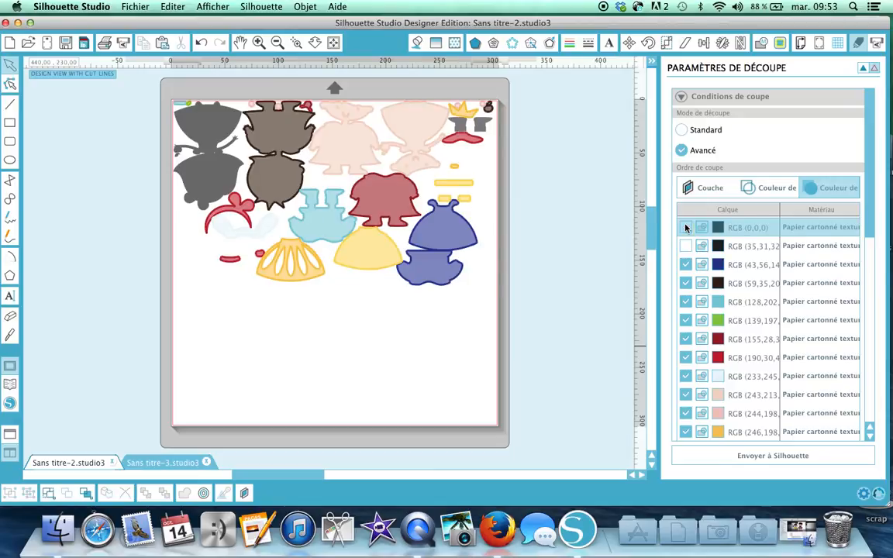
click(686, 264)
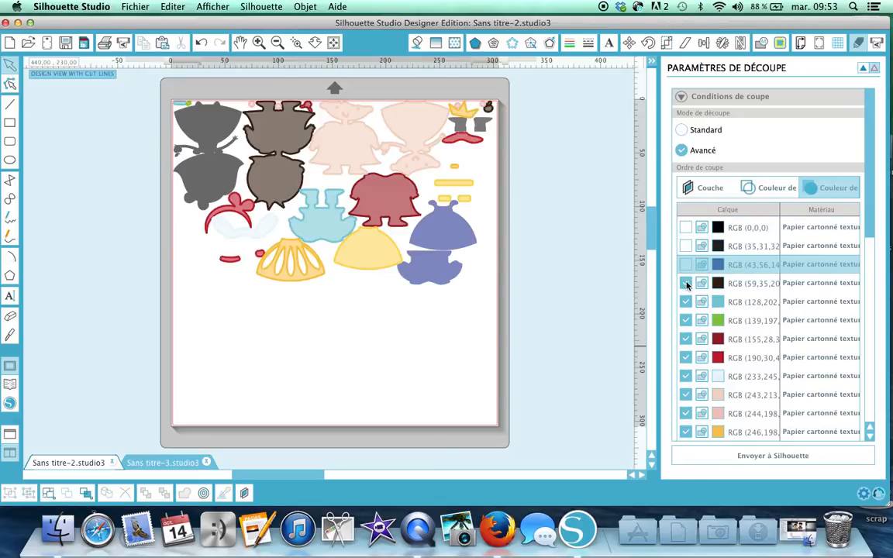
click(686, 283)
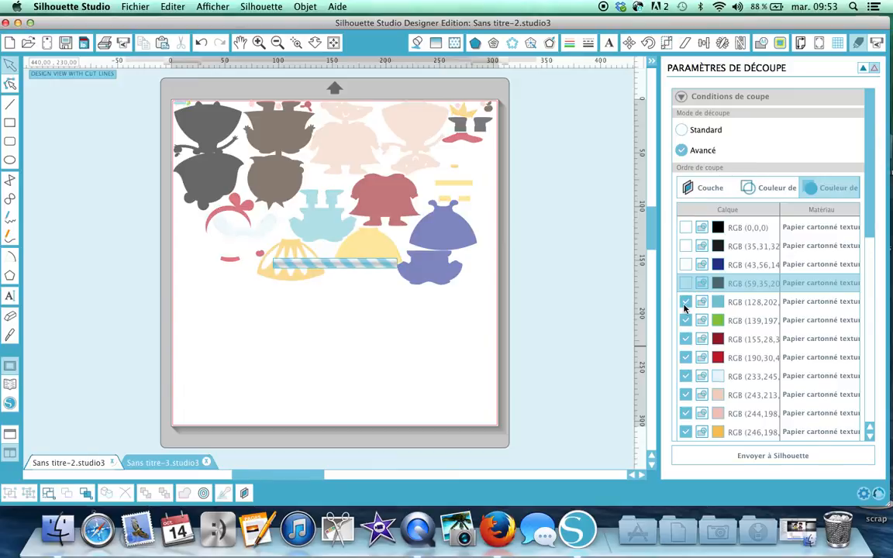
click(686, 302)
click(685, 321)
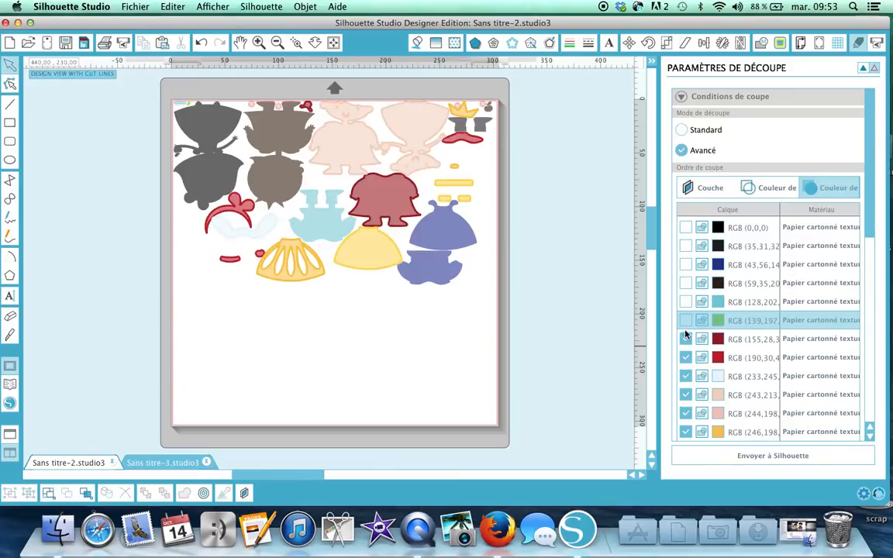
click(686, 340)
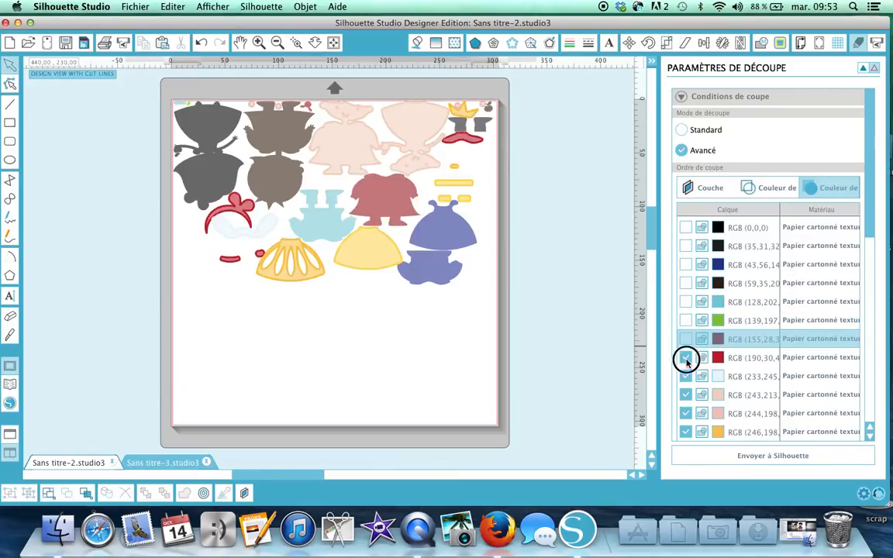
click(686, 358)
click(687, 377)
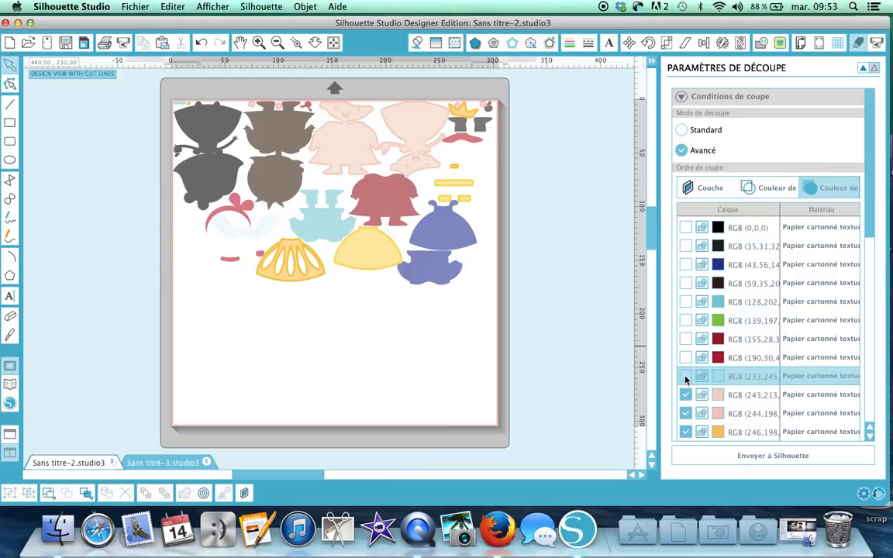
click(685, 396)
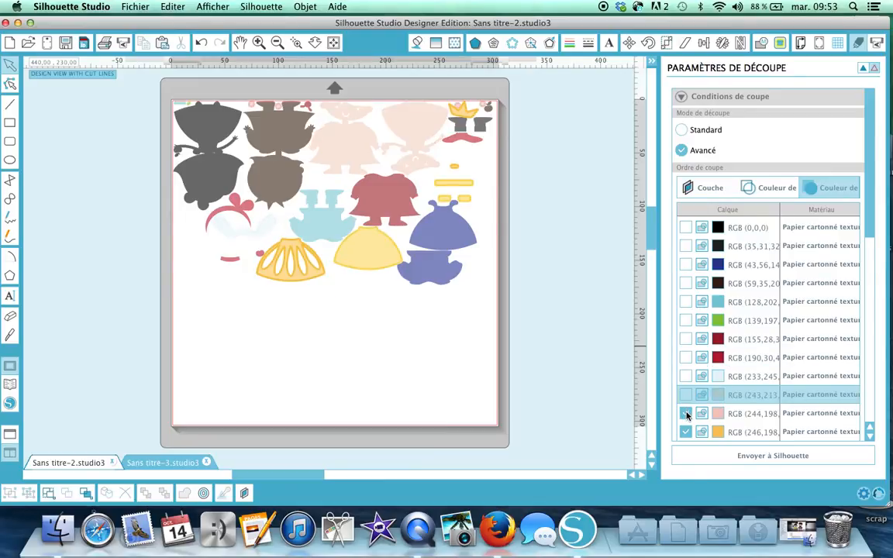
click(686, 414)
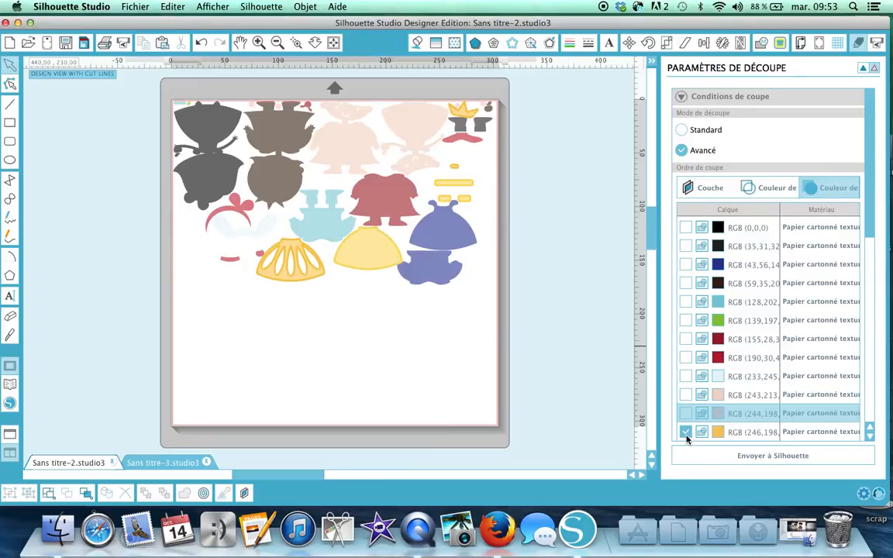
click(686, 434)
scroll(686, 437, down, 2)
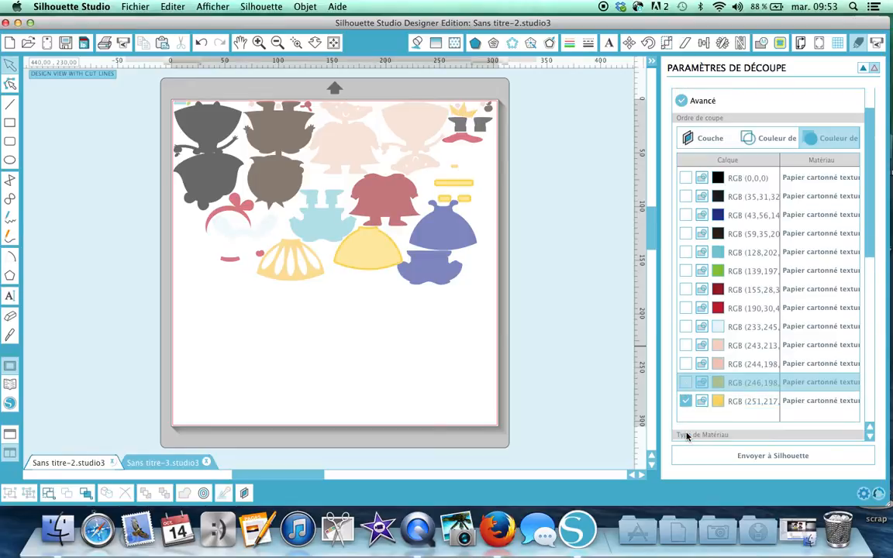
scroll(686, 436, down, 1)
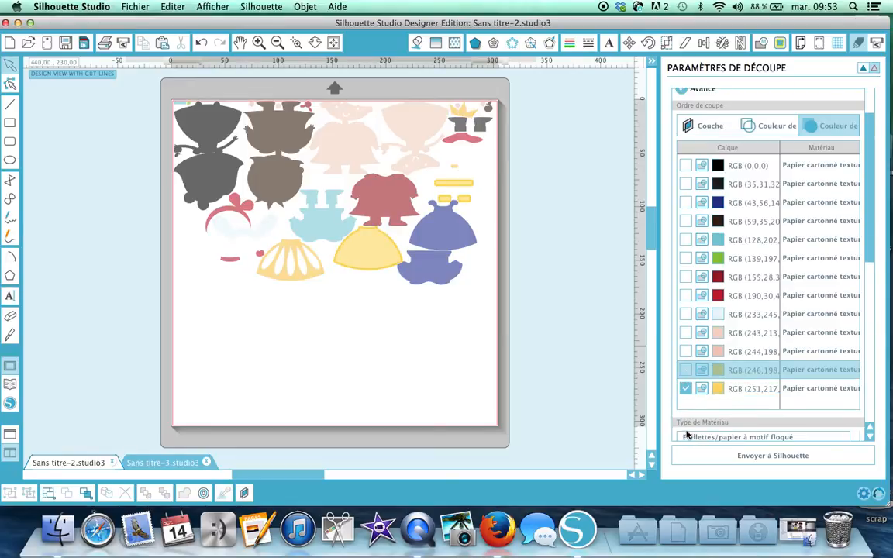
click(686, 390)
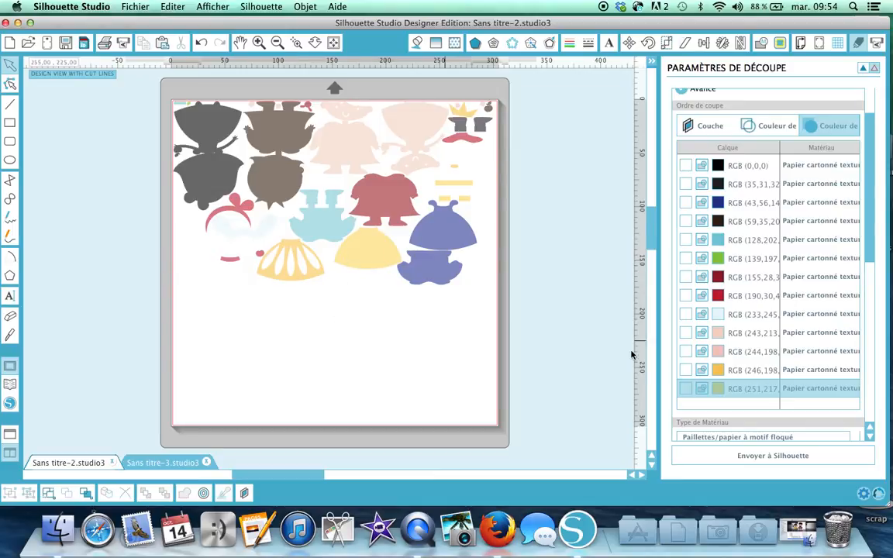
Turn on cutting for only the light yellow and move the plain skirt, crown and small yellow pieces off the mat to its left.
click(687, 390)
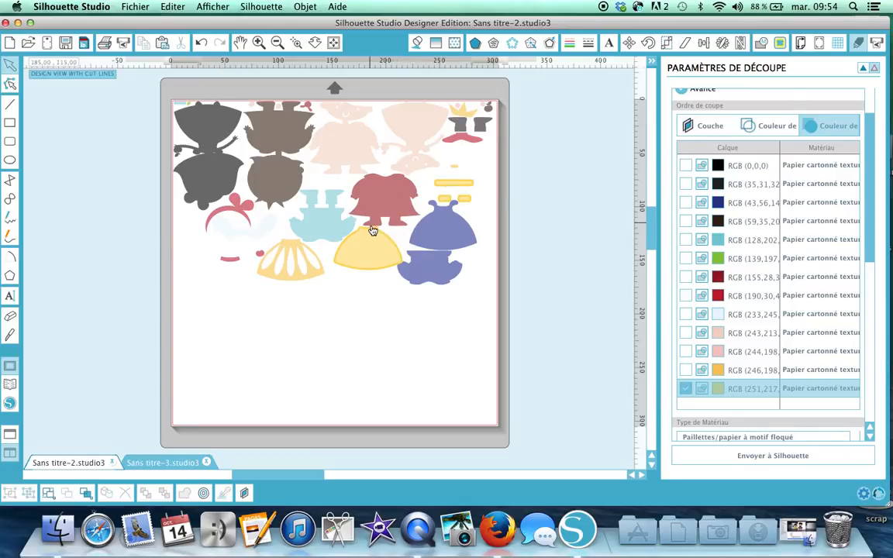
mouse_move(372, 230)
mouse_down()
mouse_move(289, 223)
mouse_move(262, 234)
mouse_move(349, 219)
mouse_move(370, 226)
mouse_up()
click(349, 398)
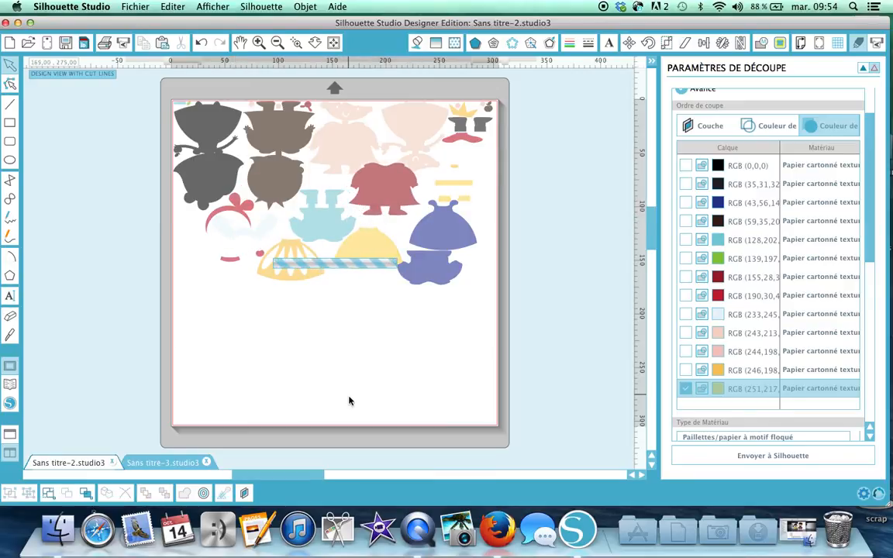
drag(350, 262, 84, 248)
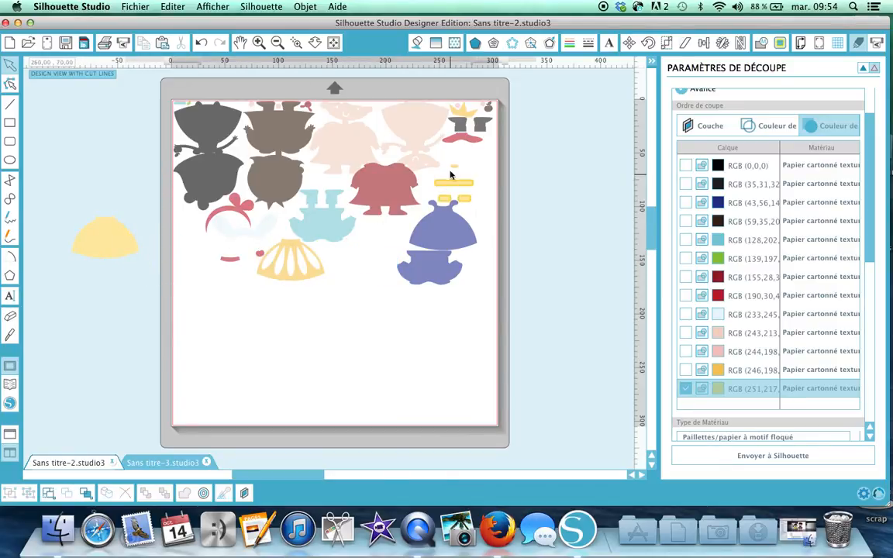
click(453, 187)
drag(453, 187, 95, 186)
click(53, 244)
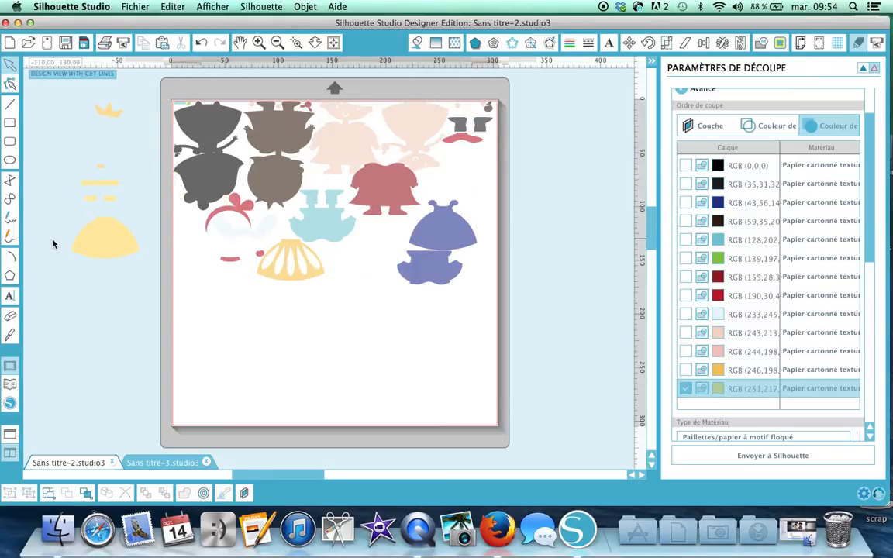
Select all the light yellow pieces beside the mat and group them.
click(50, 94)
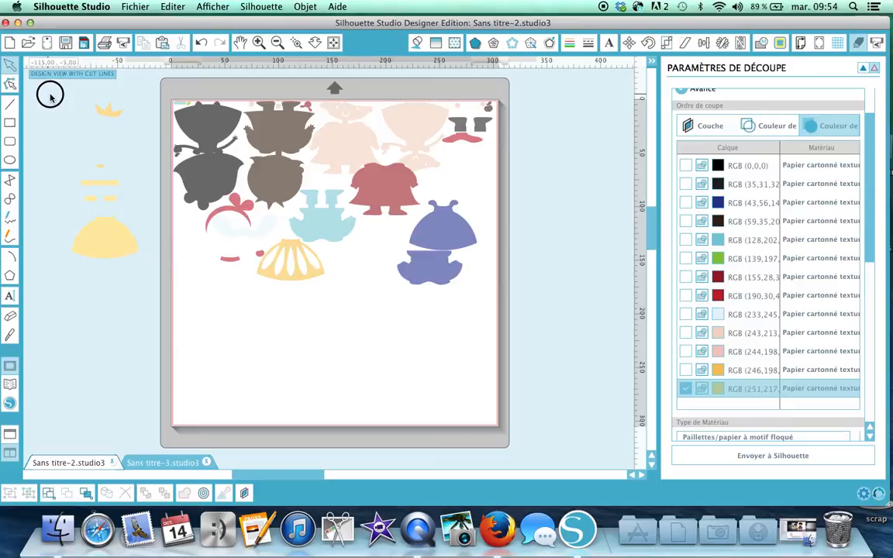
drag(50, 94, 142, 314)
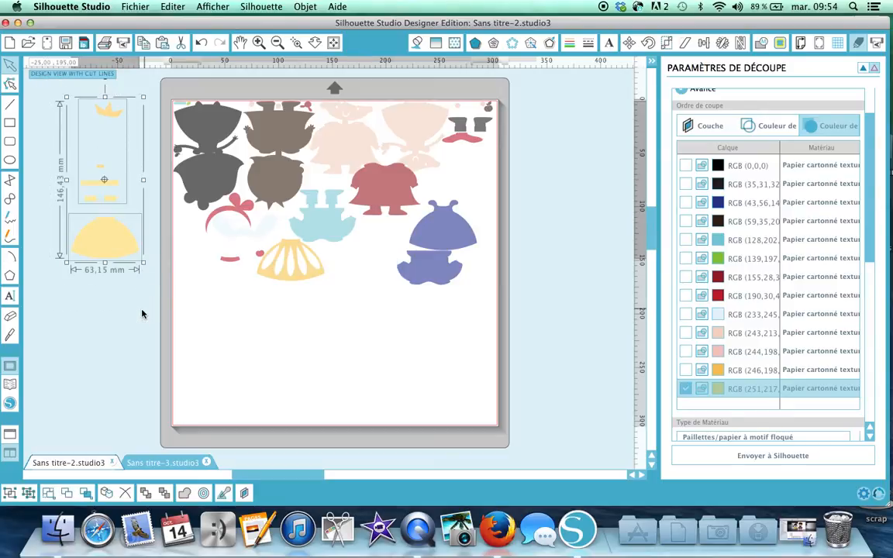
key(super+g)
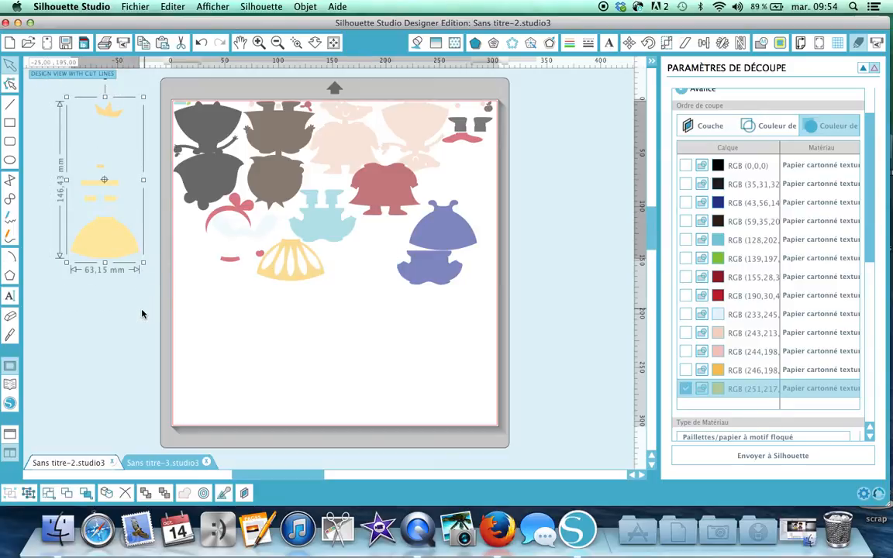
Turn on cutting for the orange-yellow, move the slotted skirt off the mat below the yellow group, and turn that colour off again.
click(686, 371)
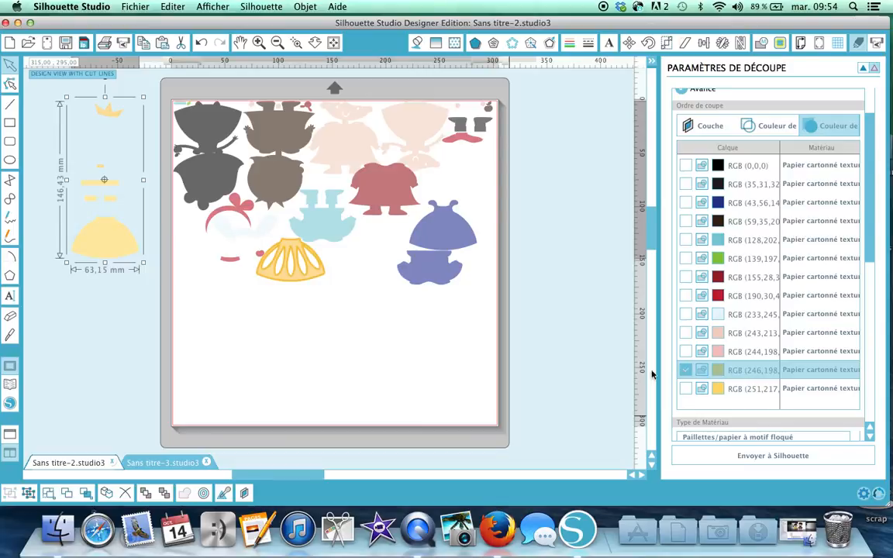
drag(295, 272, 93, 348)
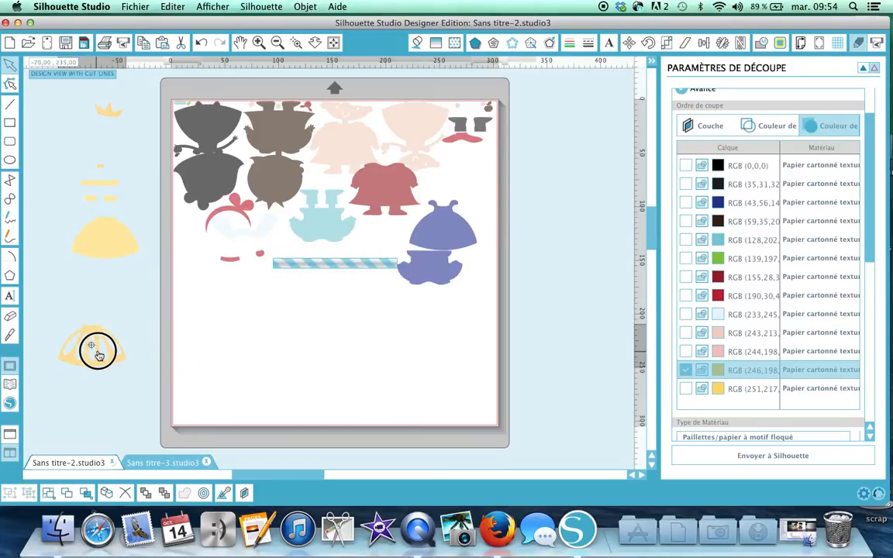
click(328, 341)
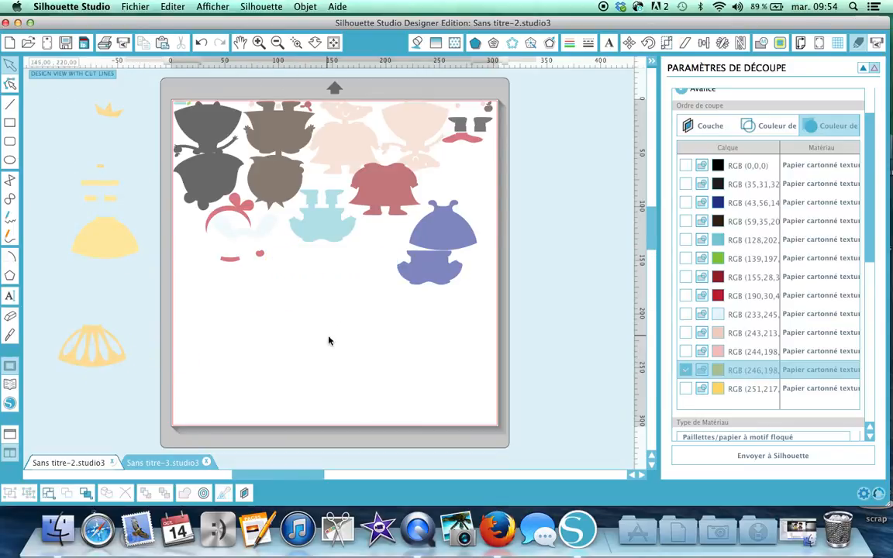
click(686, 371)
Turn on cutting for the two black fill colours, RGB (0,0,0) and RGB (35,31,32).
click(685, 185)
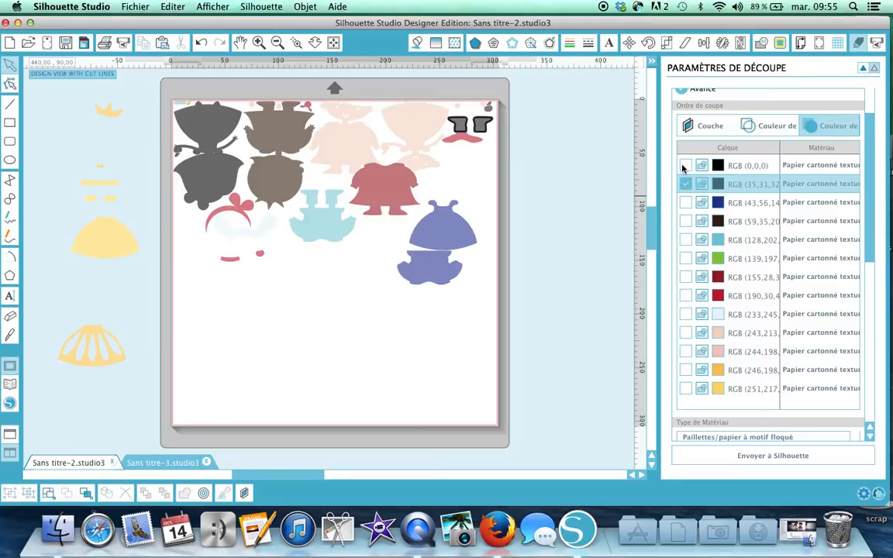
click(685, 167)
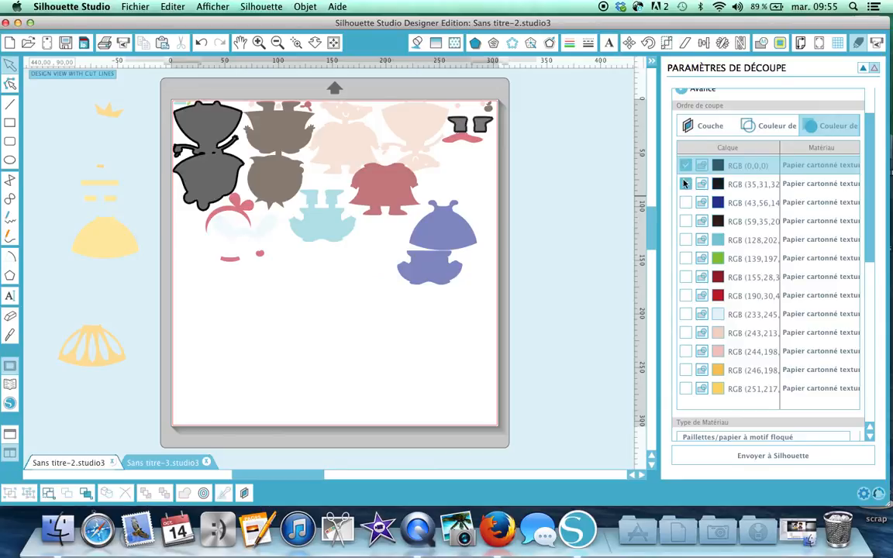
click(685, 183)
Move the black boots and black silhouette off the mat to its right and group them.
drag(411, 104, 551, 114)
drag(459, 126, 556, 109)
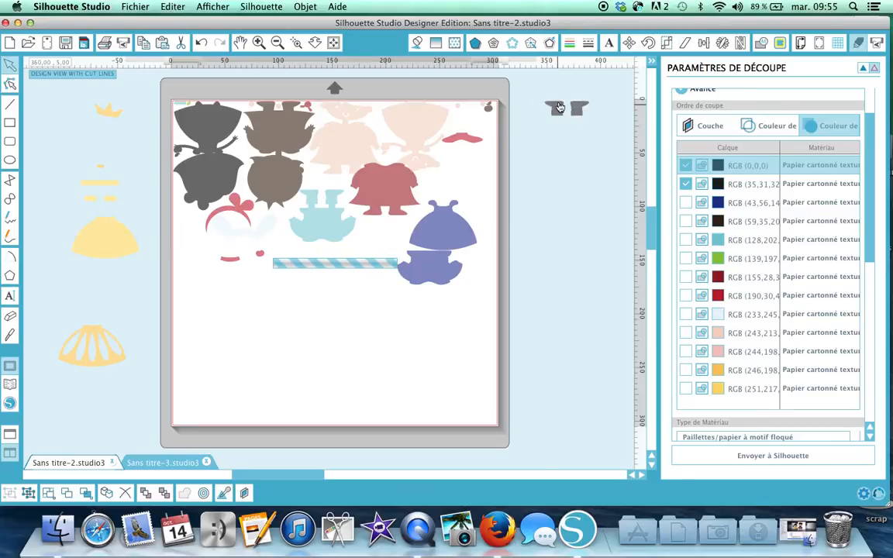
drag(212, 135, 573, 159)
drag(524, 76, 613, 303)
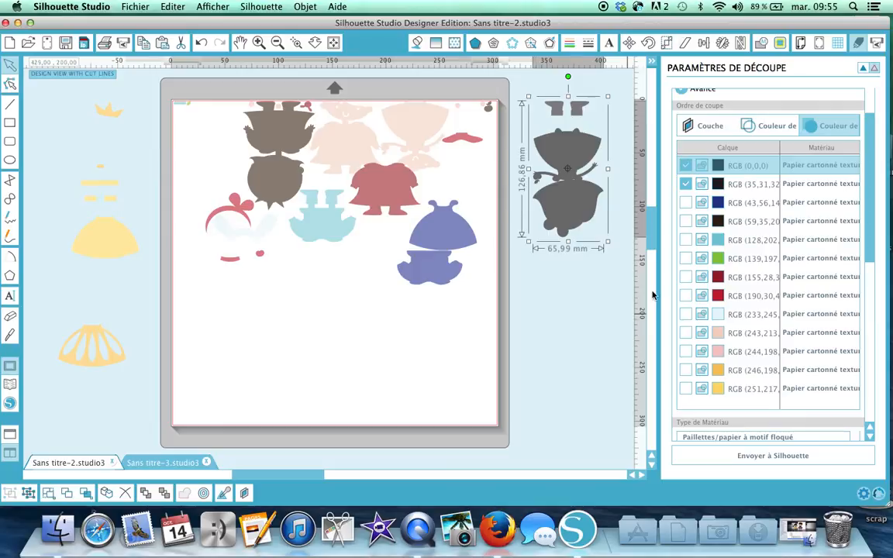
Turn off cutting for both black colours and turn on cutting for the dark blue.
click(687, 184)
click(687, 167)
click(685, 203)
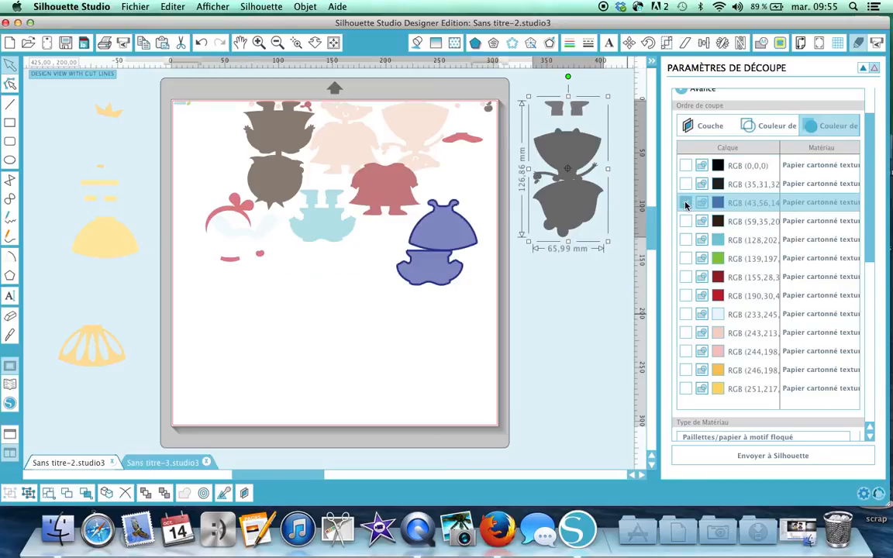
click(685, 203)
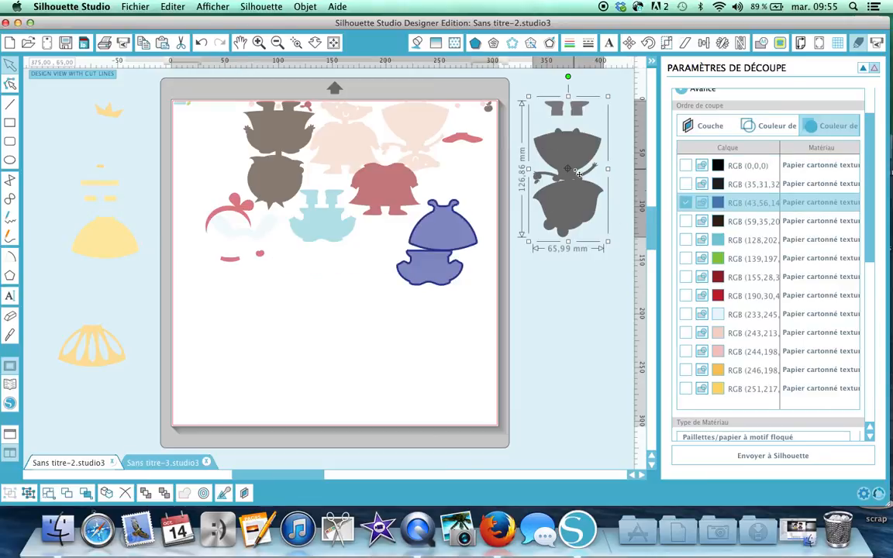